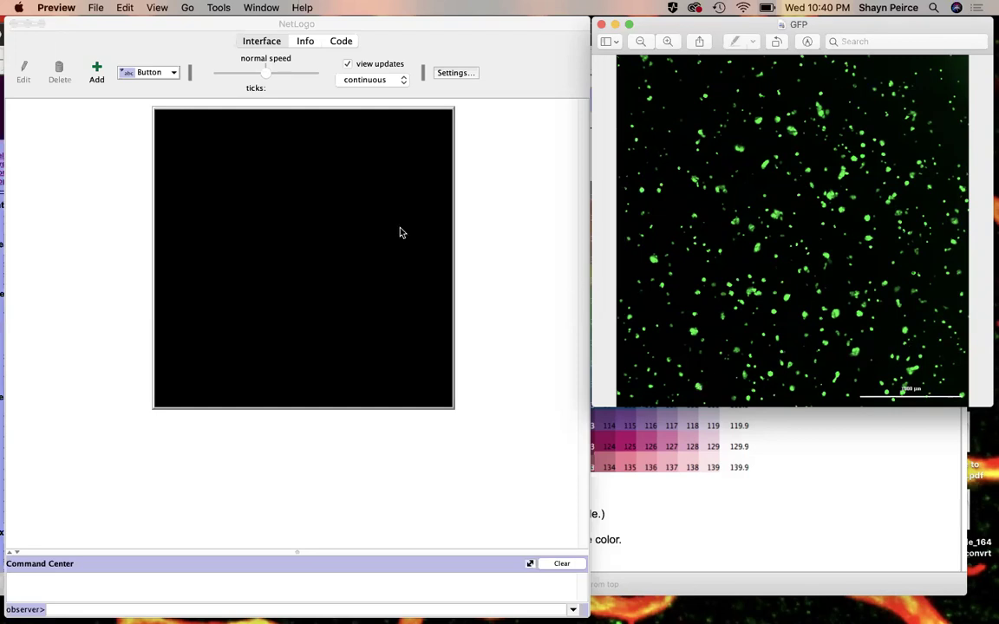
Import the Desktop GFP image's colours into the NetLogo world's patches.
click(88, 23)
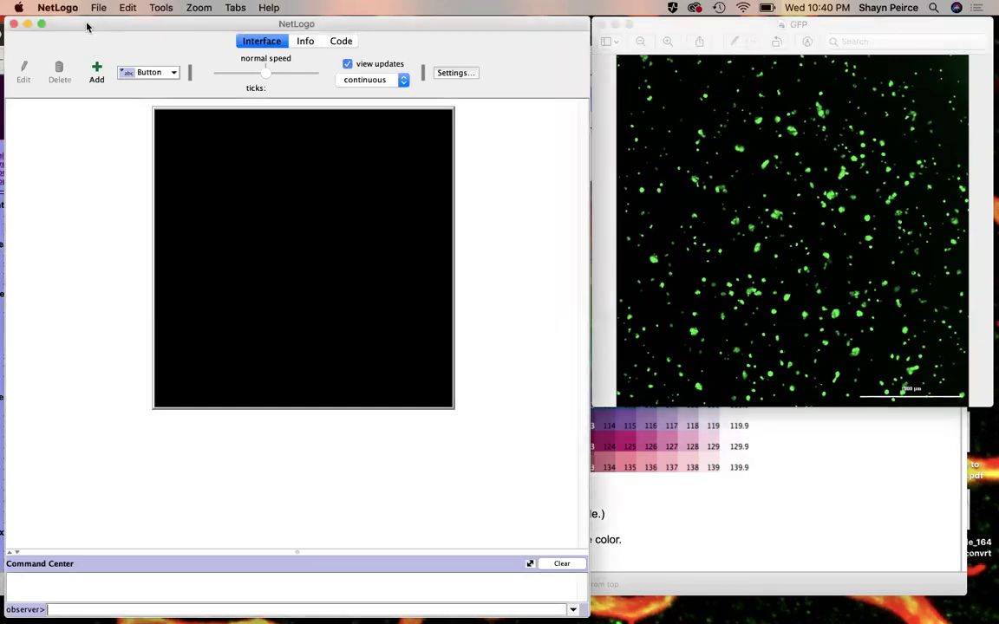
drag(87, 26, 88, 28)
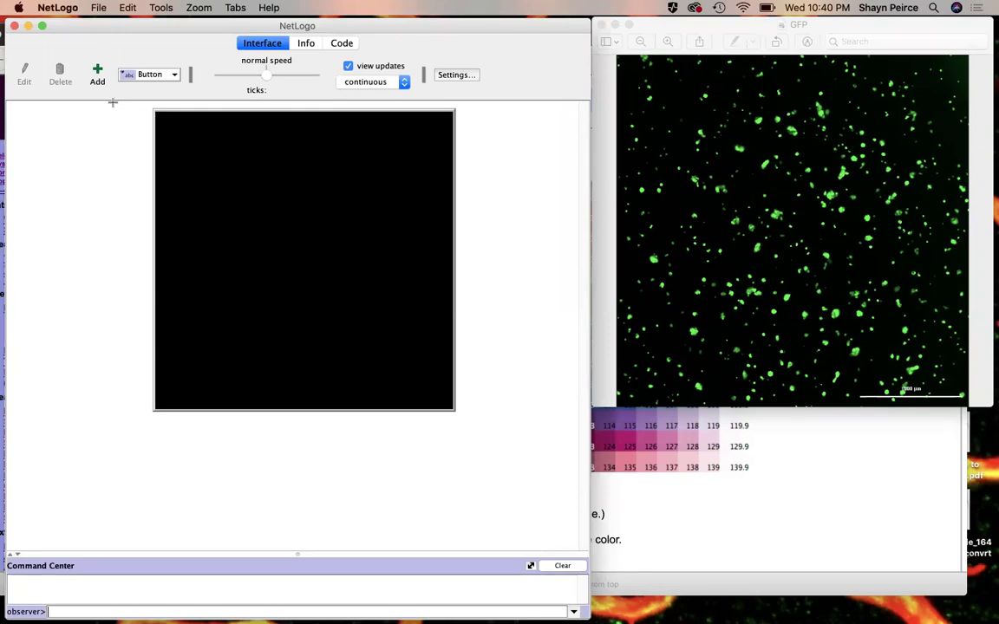
click(100, 7)
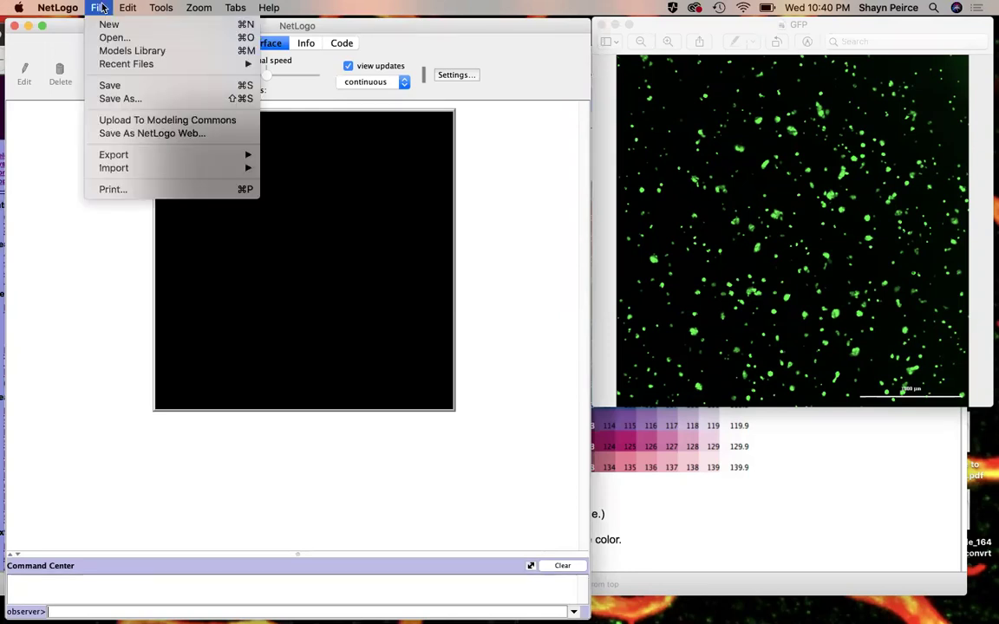
mouse_move(126, 171)
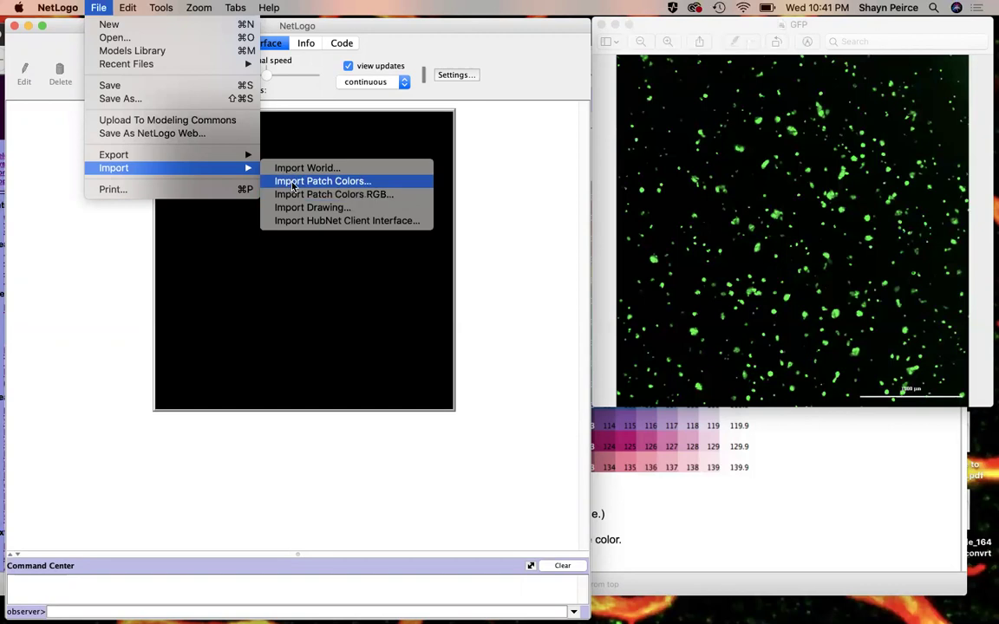
click(293, 185)
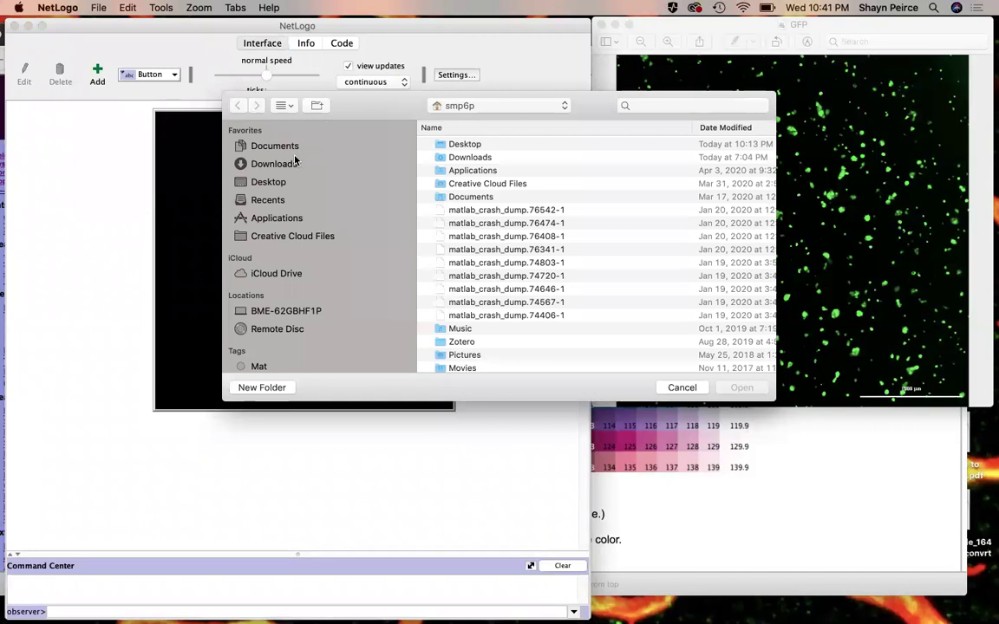
click(264, 182)
click(460, 158)
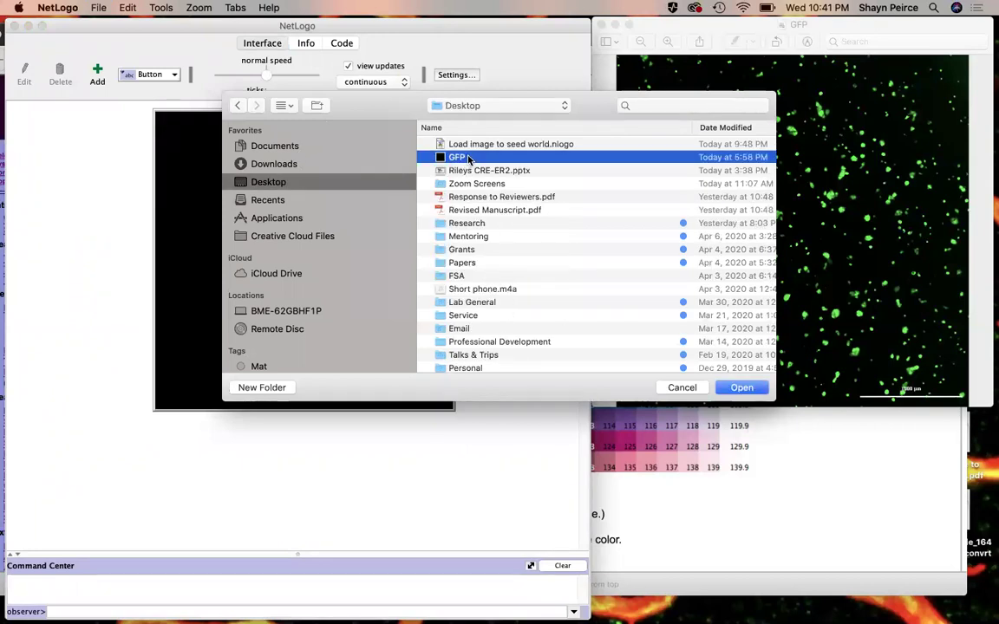
key(Return)
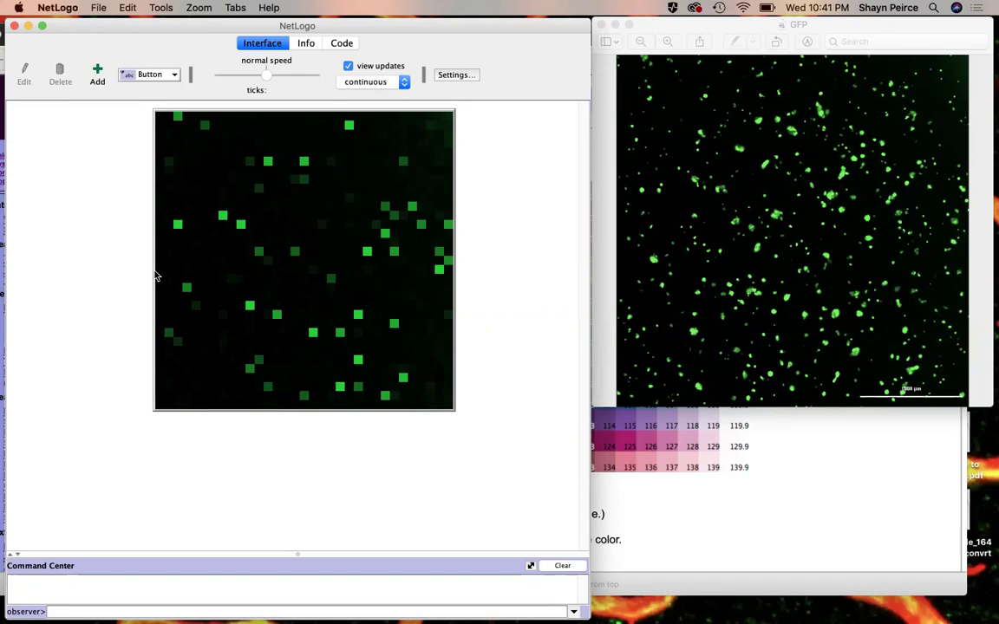
Open Model Settings from the world view's Edit option, showing the 33 x 33 world with patch size 13.
drag(124, 231, 173, 243)
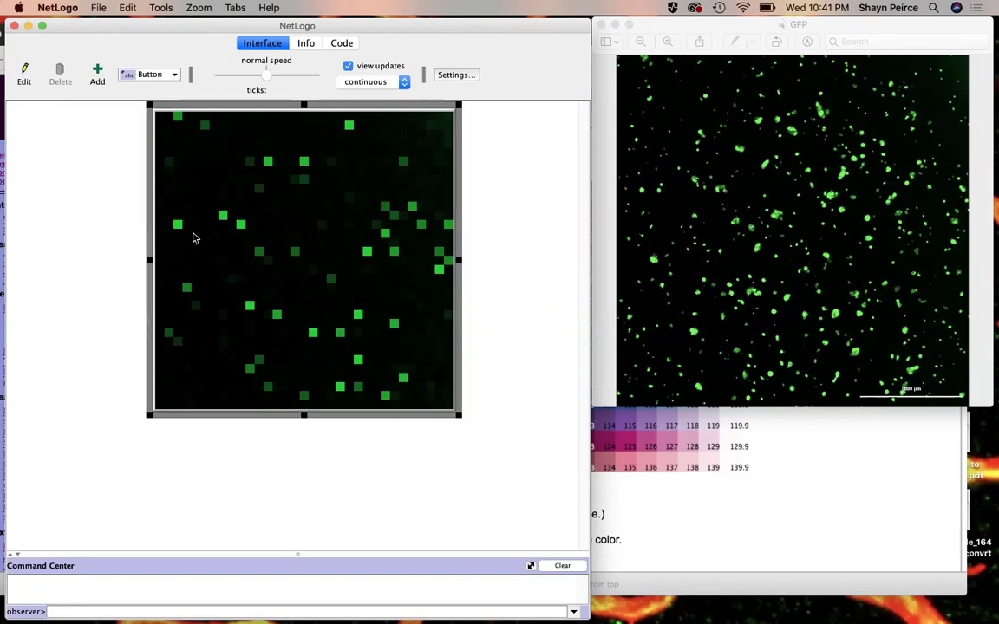
right_click(195, 239)
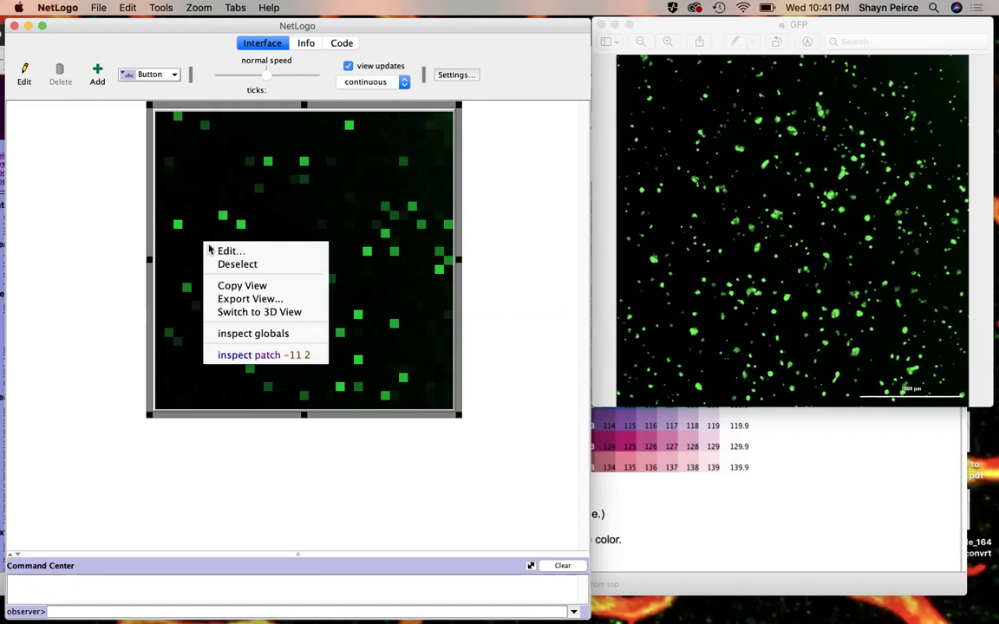
click(219, 252)
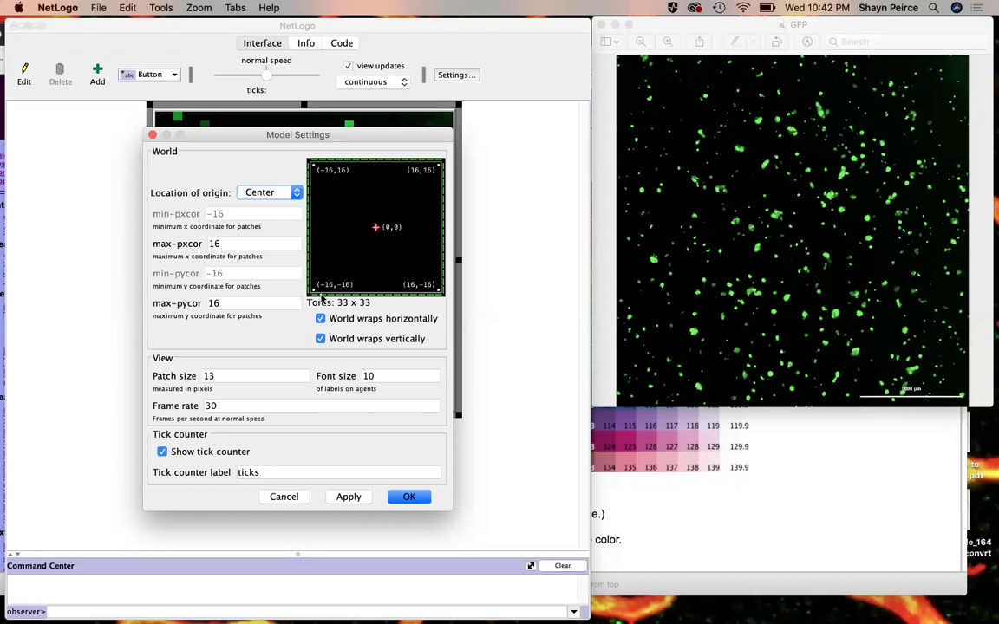
Set max-pxcor and max-pycor to 50 and patch size to 5, then apply.
click(224, 375)
double_click(223, 376)
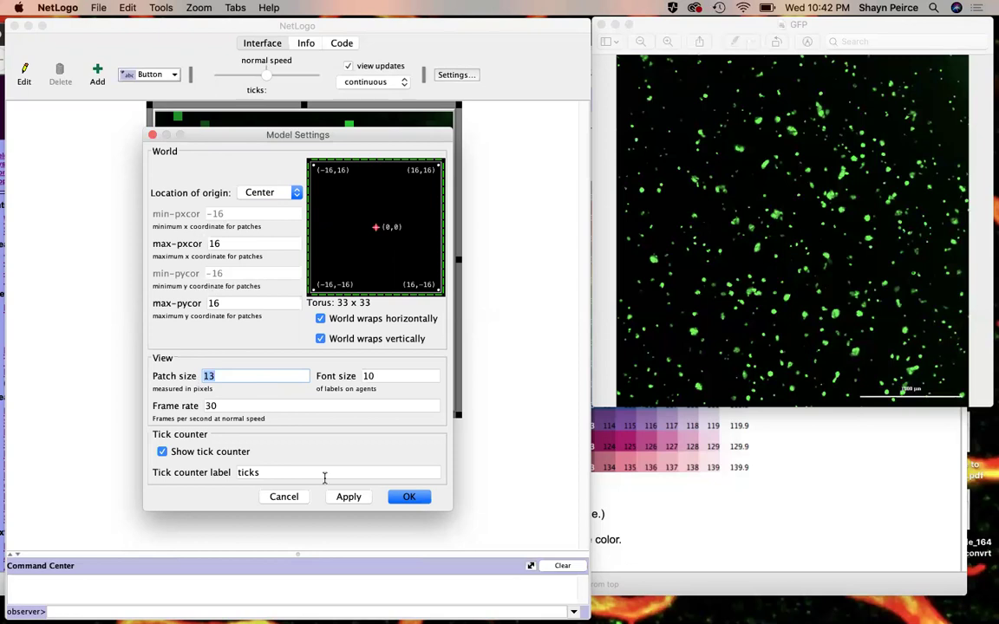
double_click(217, 244)
text(50)
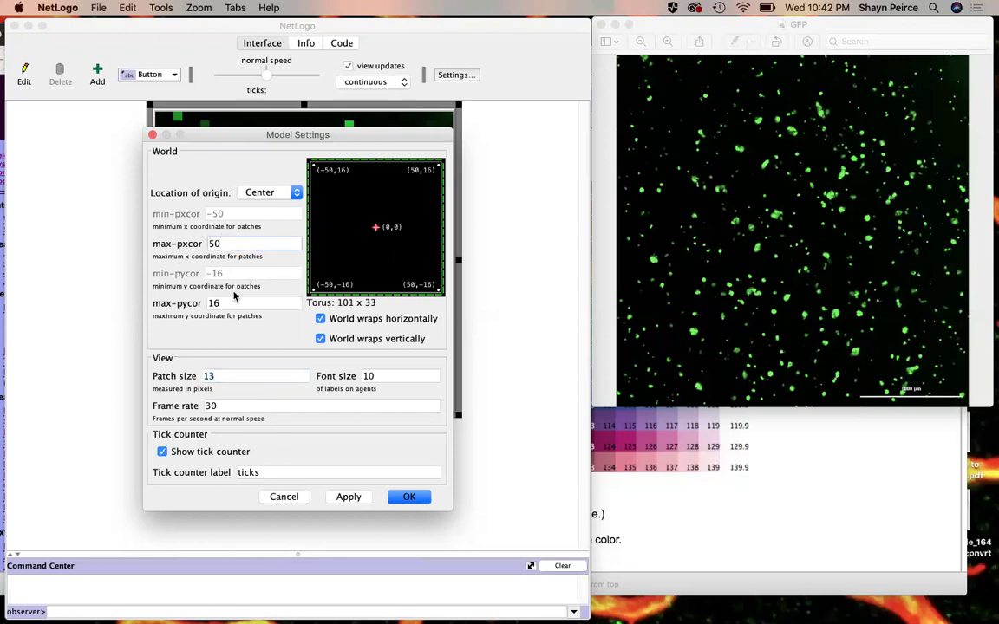
double_click(217, 303)
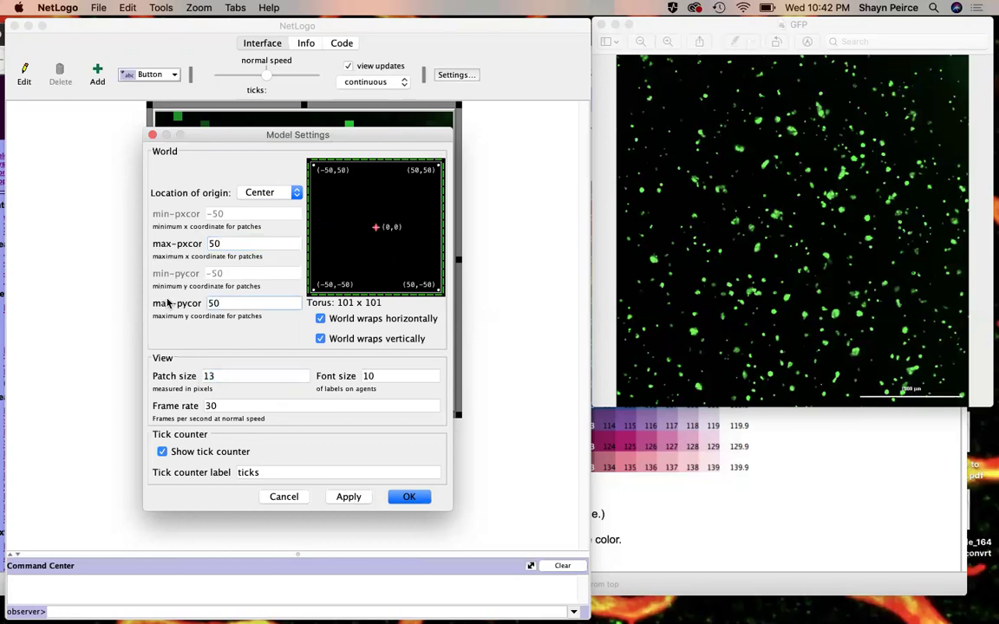
text(50)
click(239, 375)
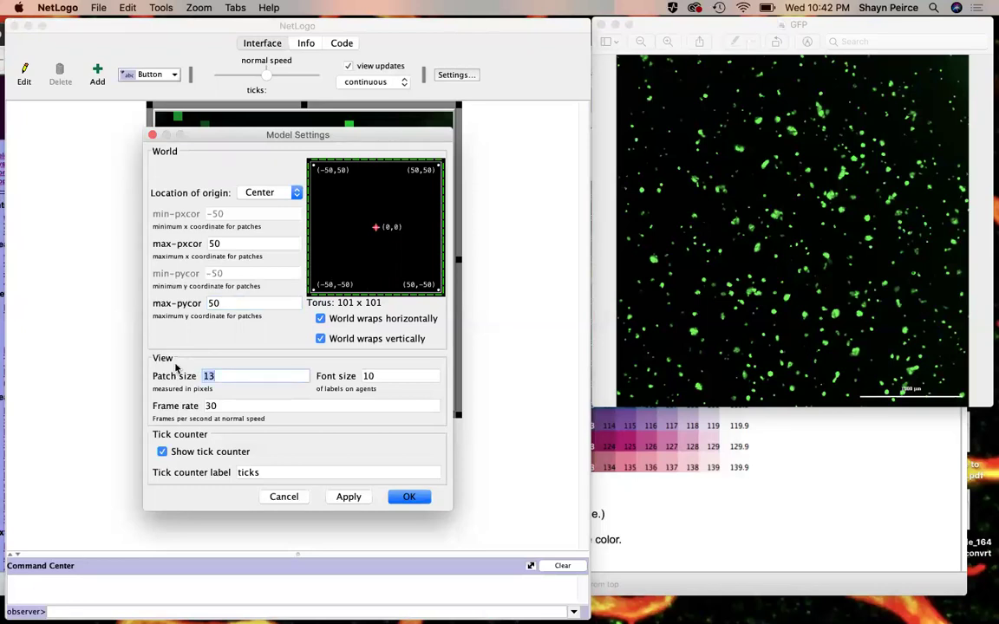
text(5)
click(401, 499)
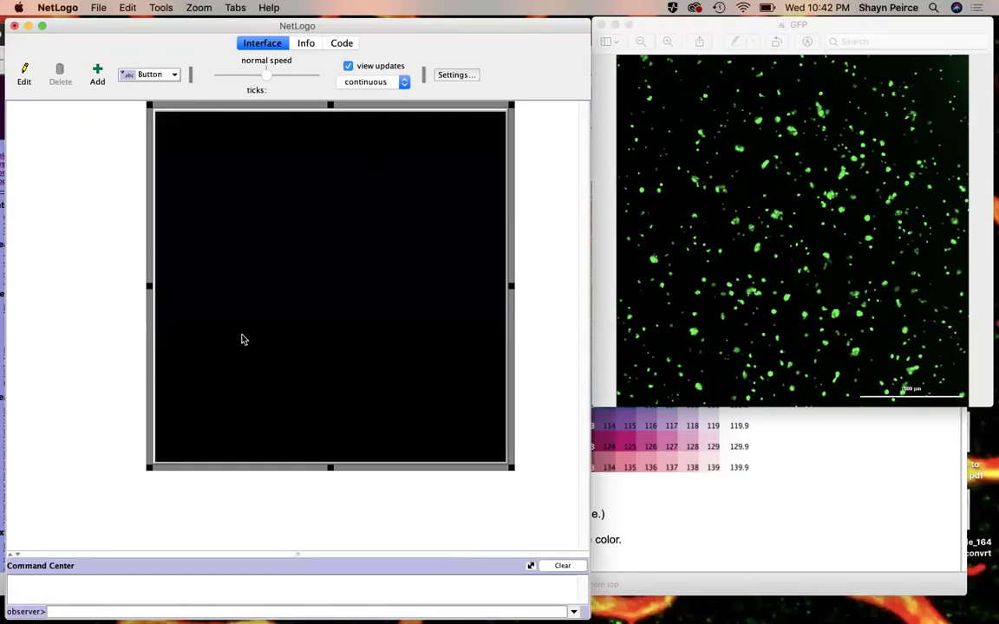
Re-import the GFP image's colours from the Desktop into the 101 x 101 world.
click(90, 9)
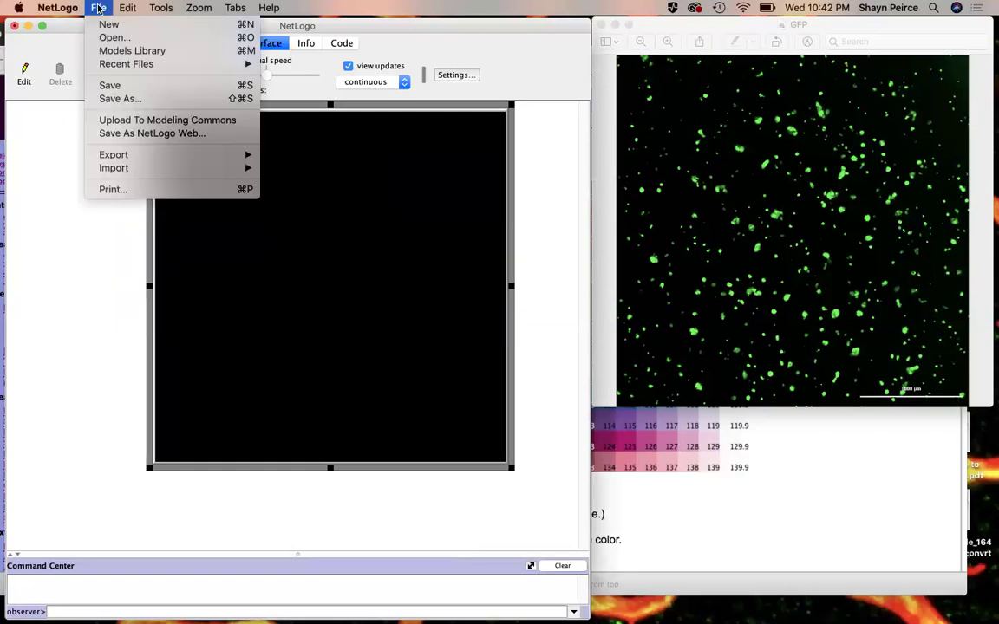
mouse_move(143, 168)
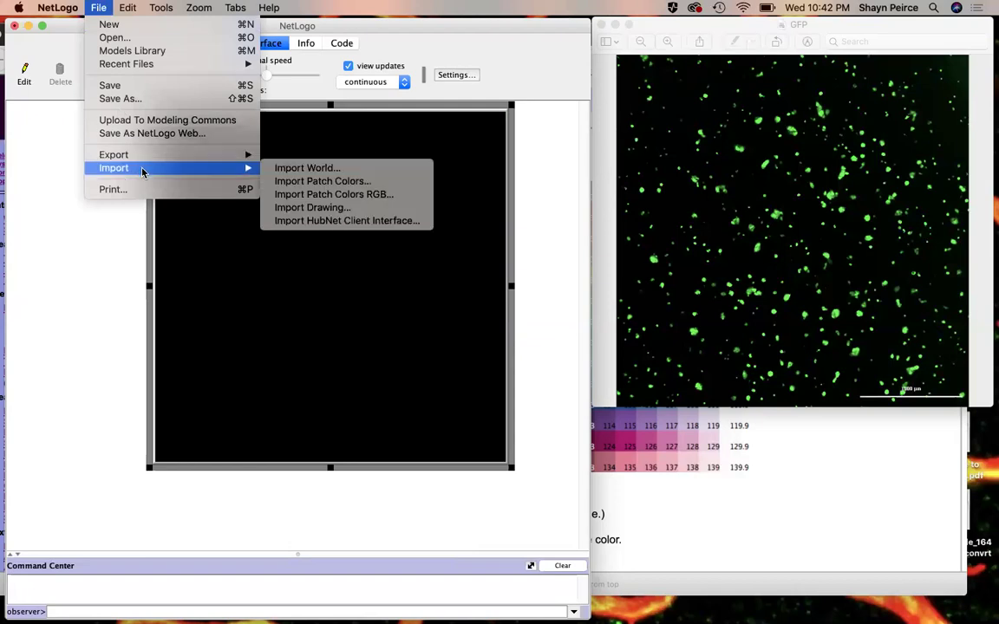
click(290, 183)
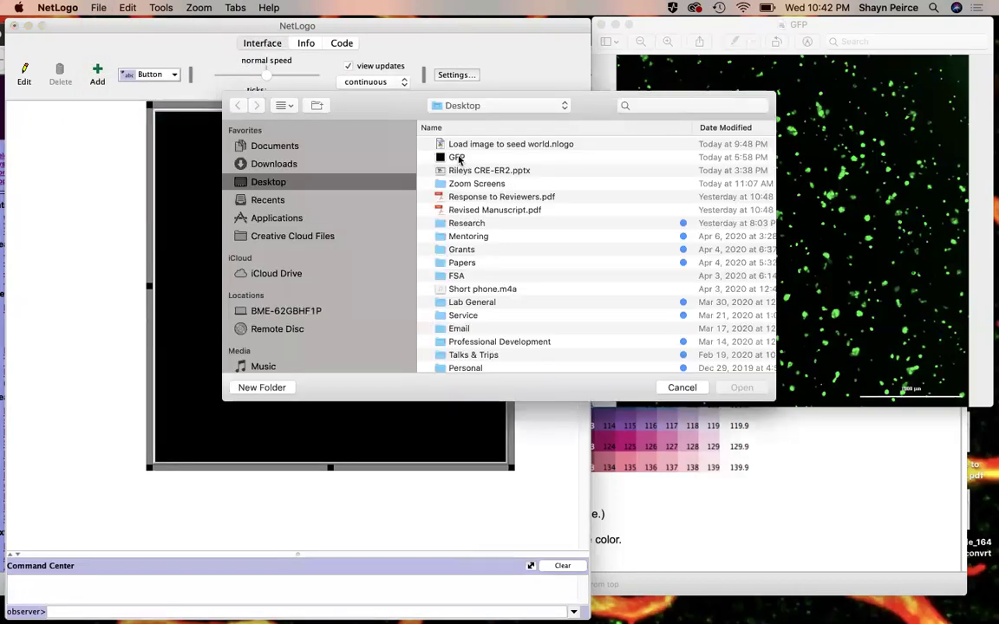
click(457, 157)
double_click(458, 158)
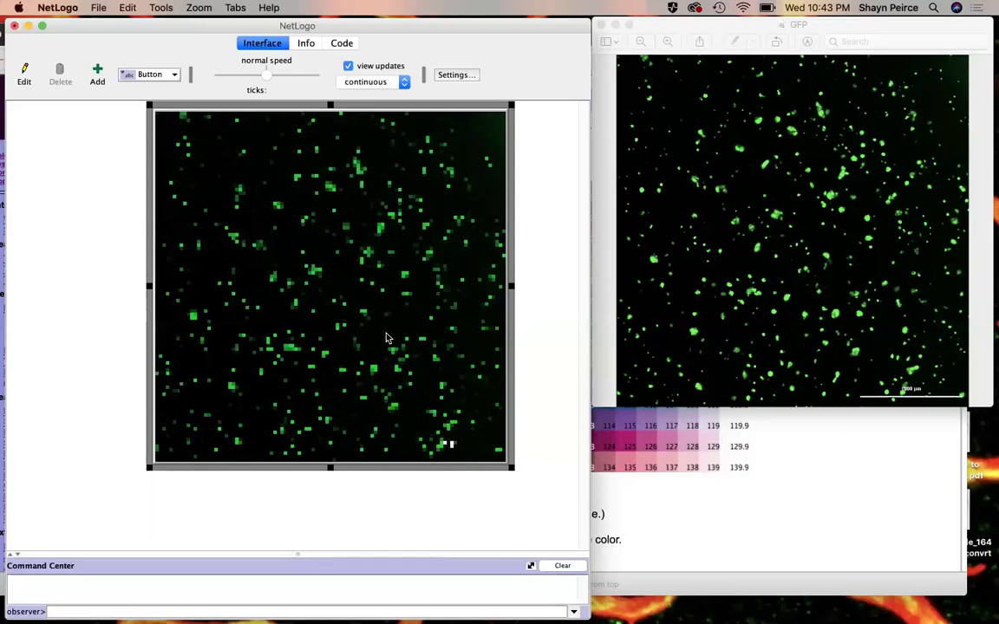
Inspect patch -2 1 to read its pcolor value of 50.
right_click(317, 276)
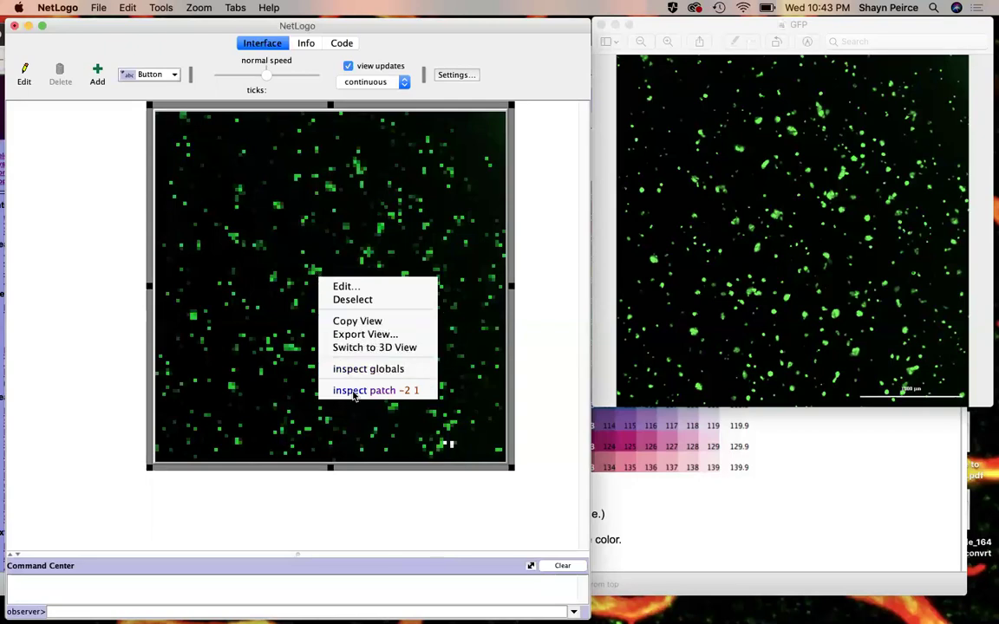
click(355, 391)
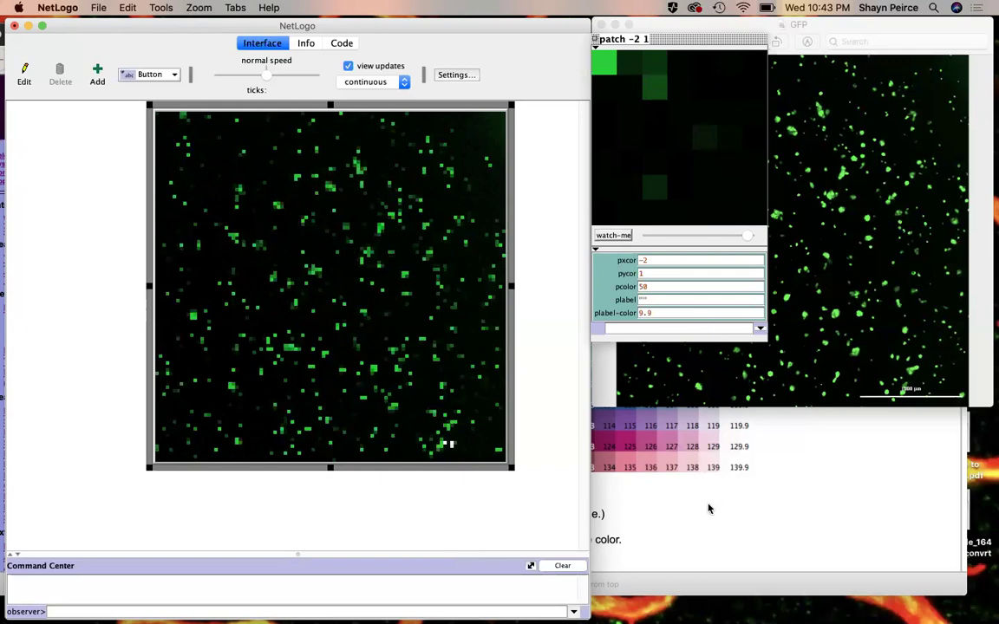
Check the NetLogo Colors chart in Firefox, then return to NetLogo.
click(707, 530)
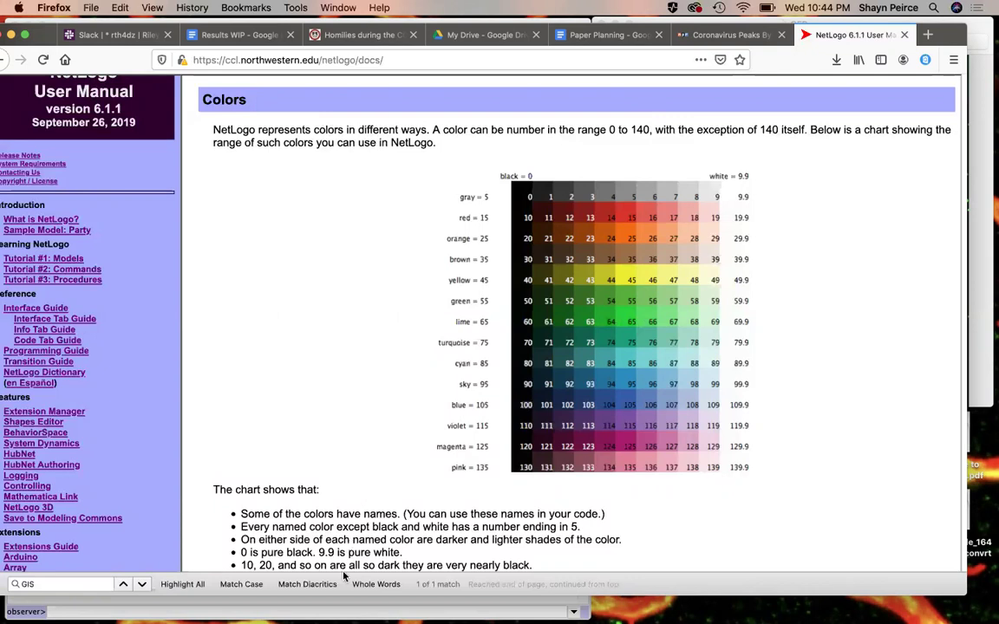
click(260, 611)
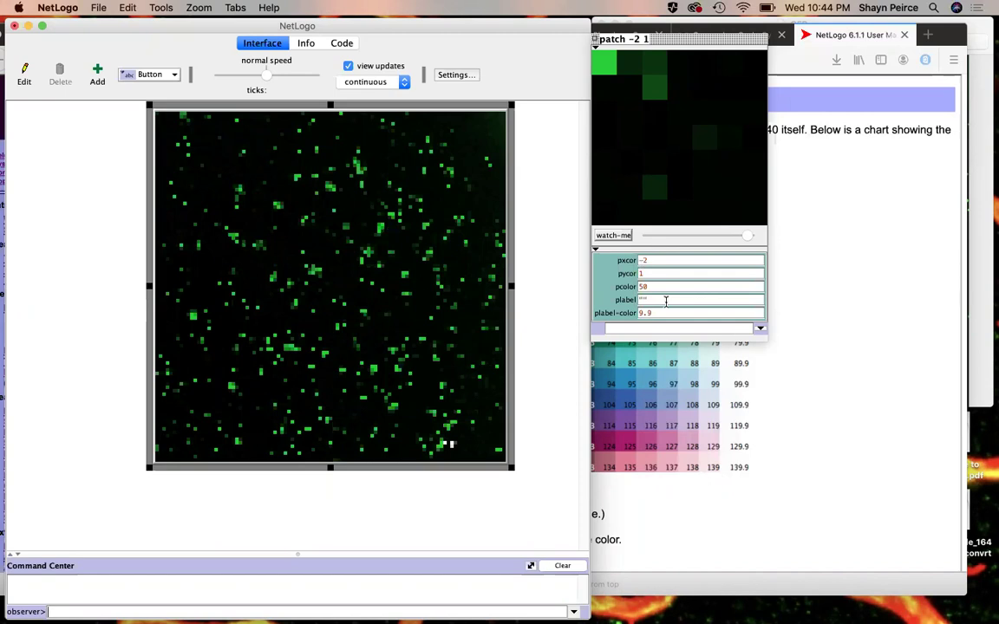
click(597, 38)
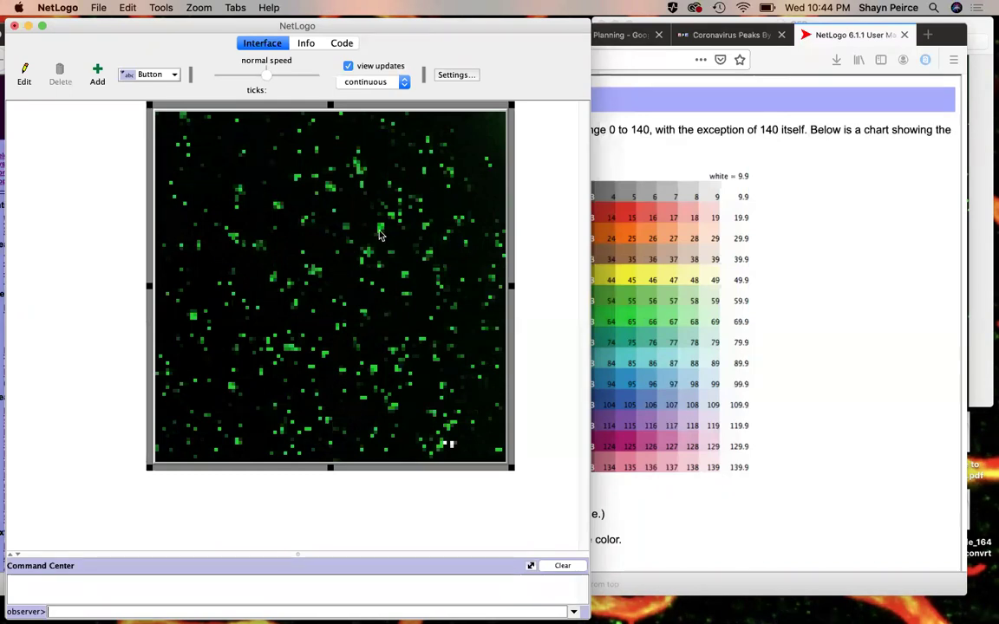
right_click(383, 234)
click(411, 350)
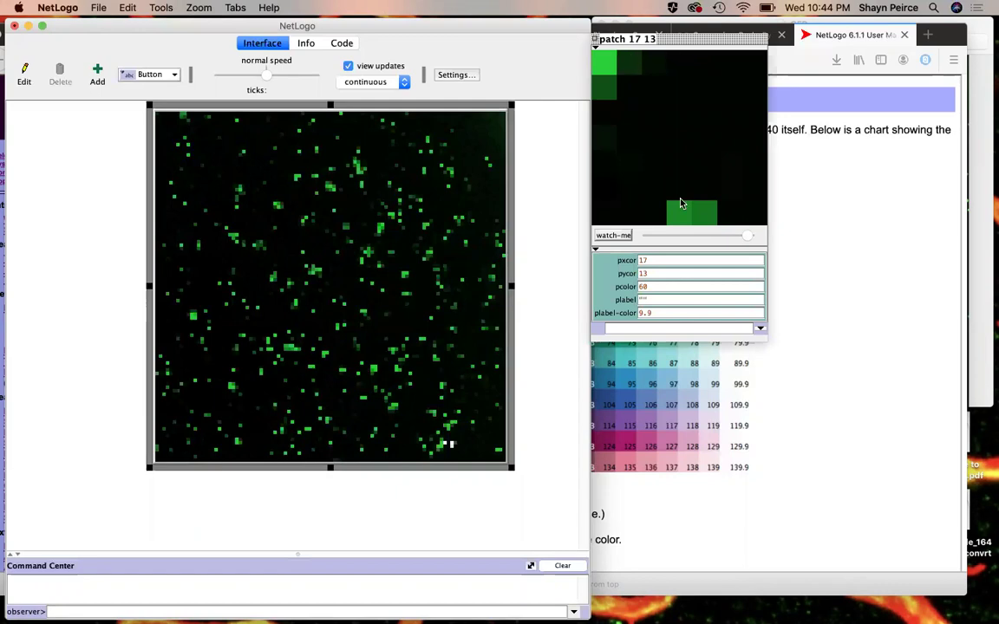
click(595, 39)
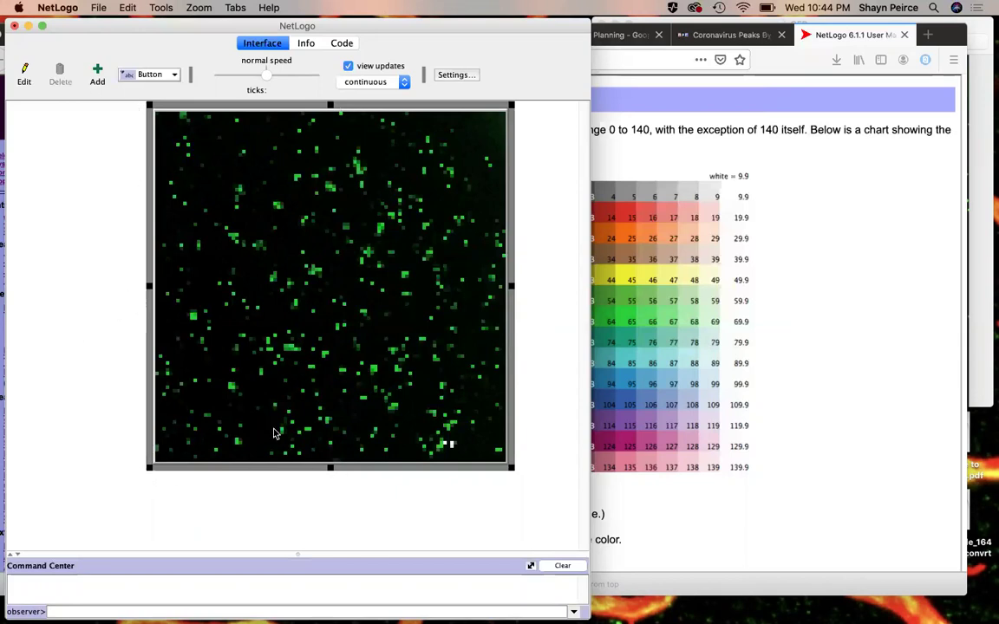
click(115, 367)
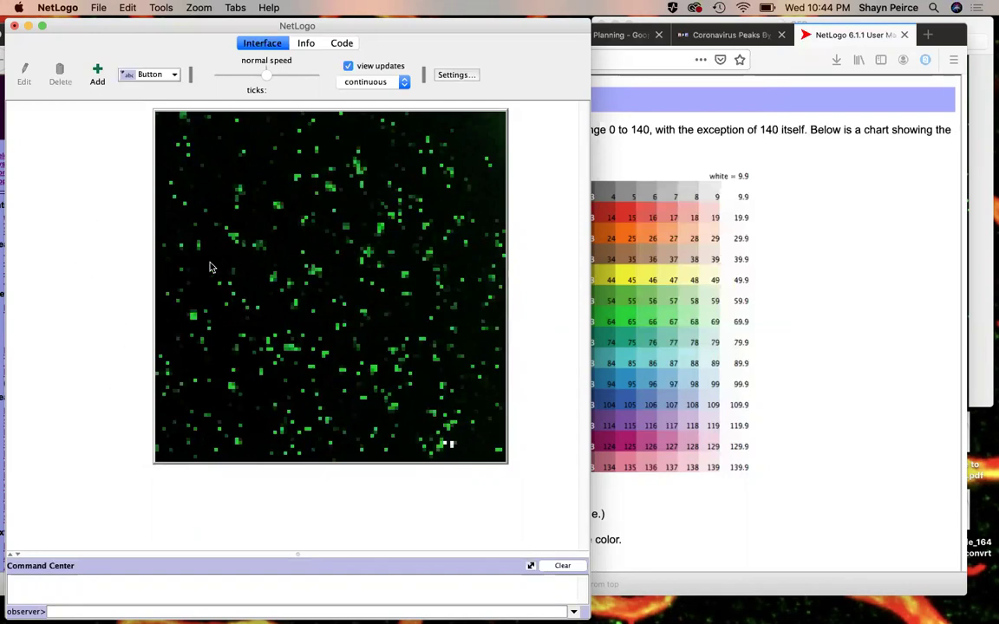
right_click(317, 275)
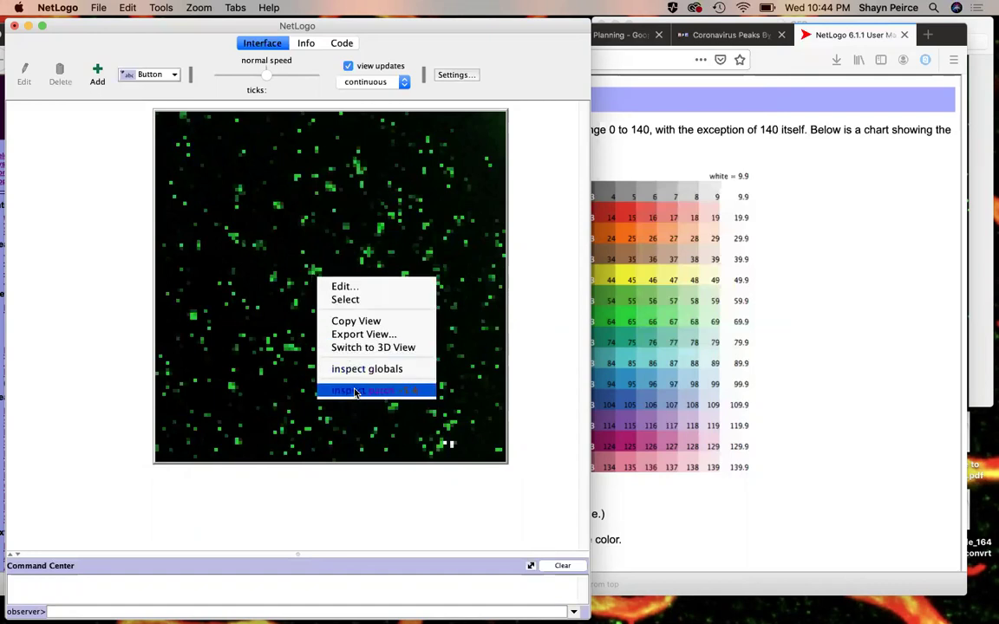
click(355, 391)
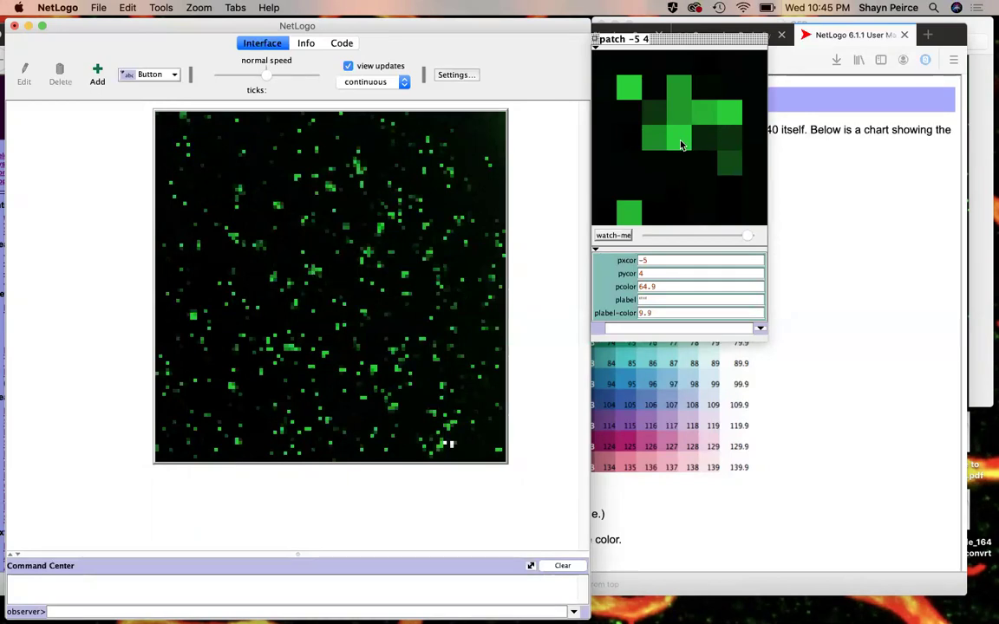
click(669, 287)
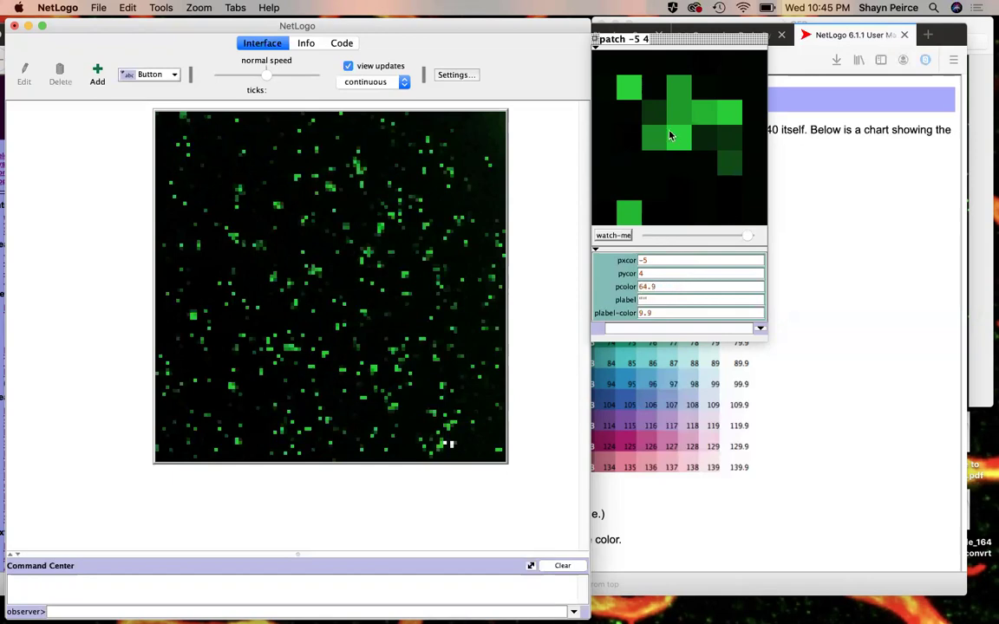
click(596, 41)
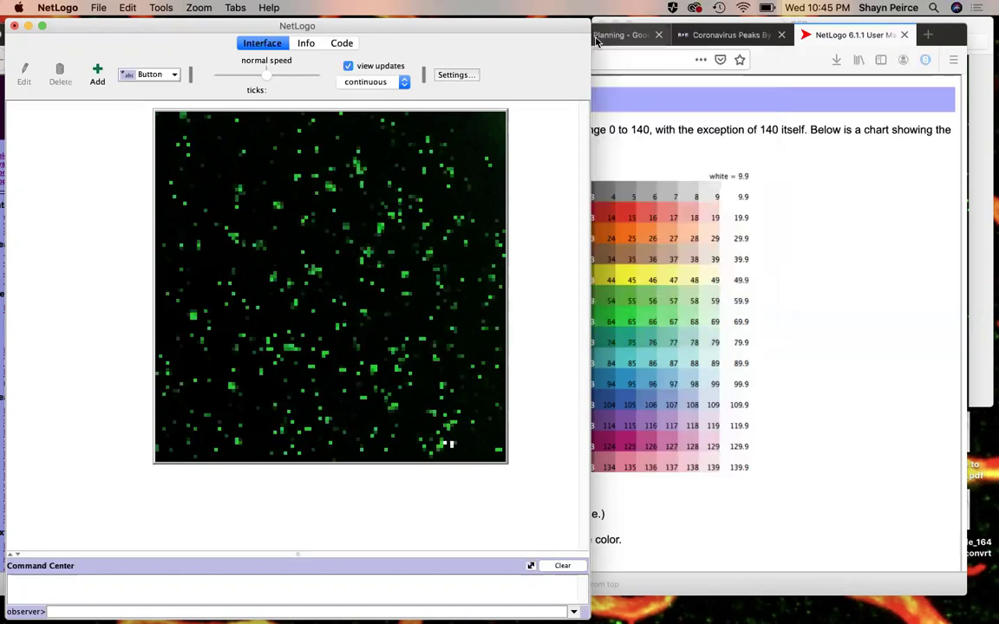
right_click(408, 313)
click(438, 427)
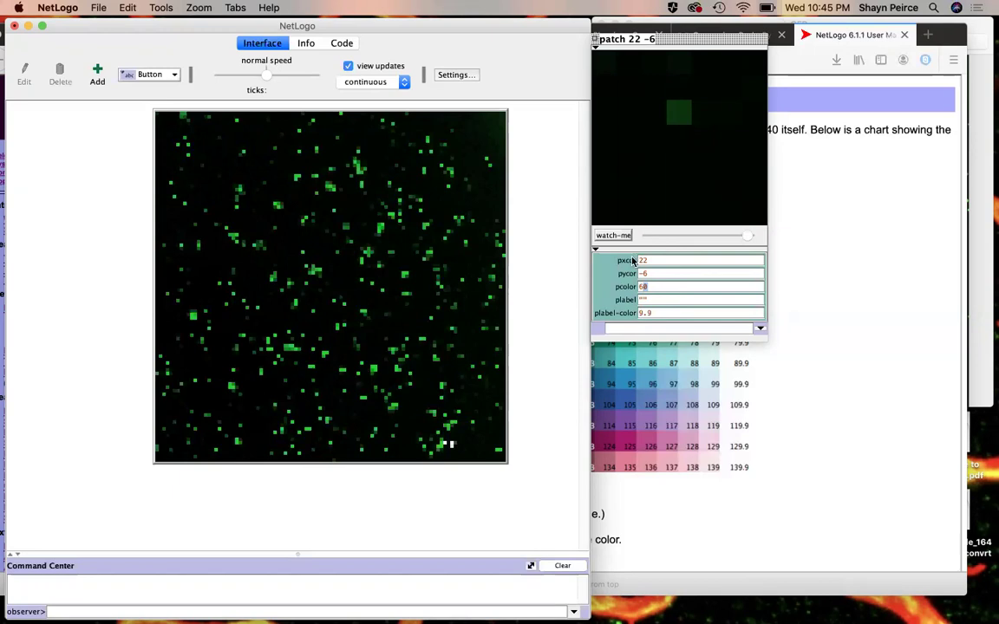
click(595, 41)
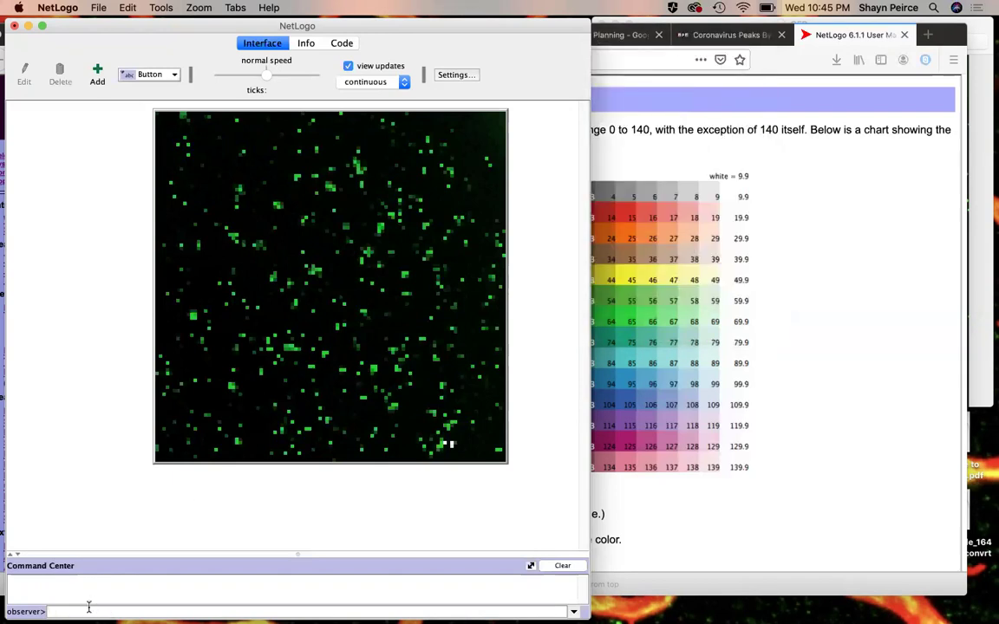
Run 'if pcolor > 60.7 [set pcolor red]' on patches to turn the bright spots red.
click(26, 612)
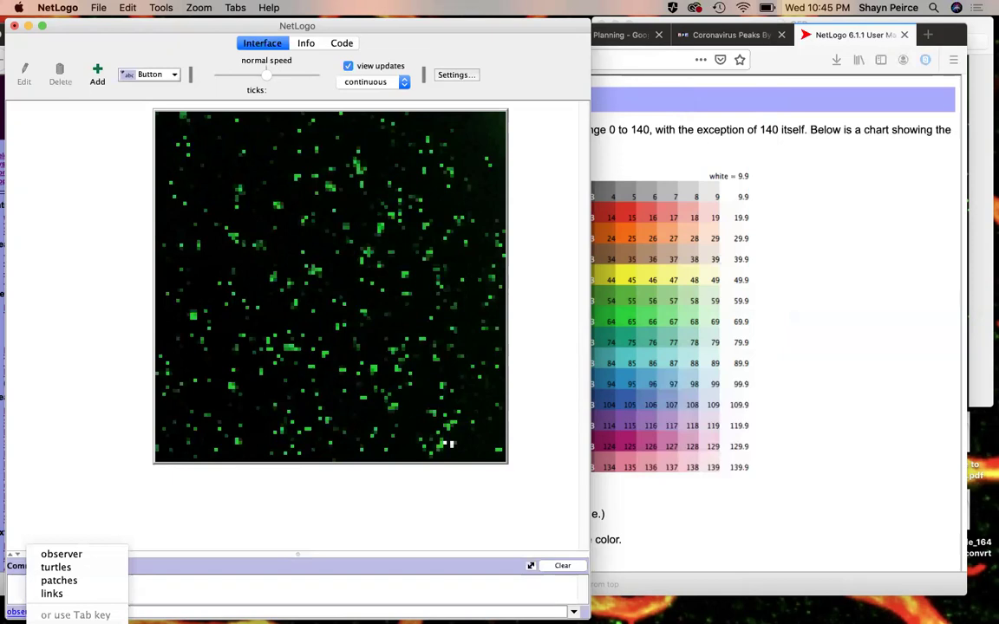
click(59, 581)
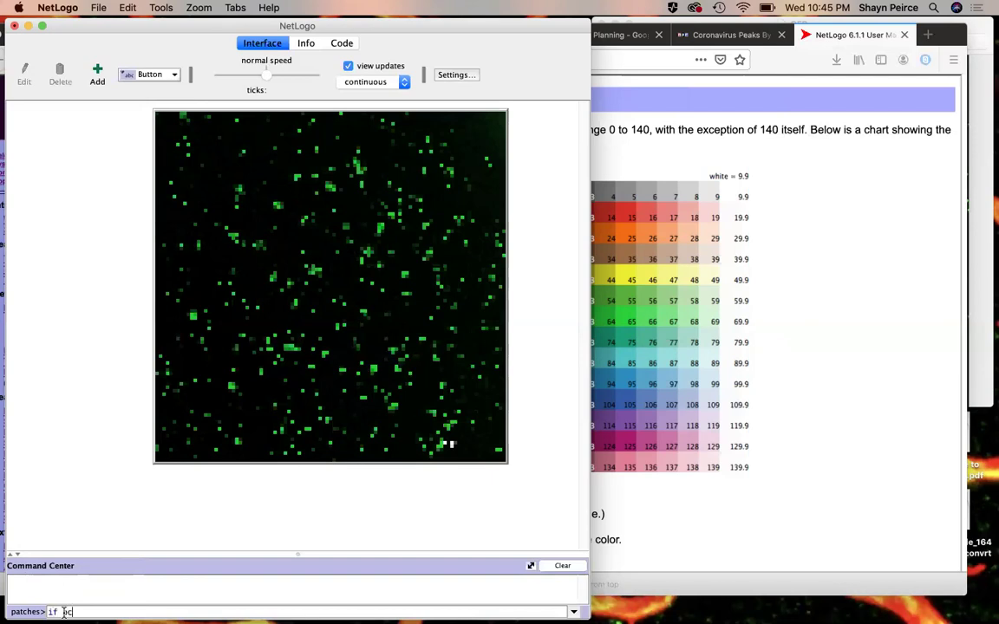
text(olor > 60.7)
text([set pcolor)
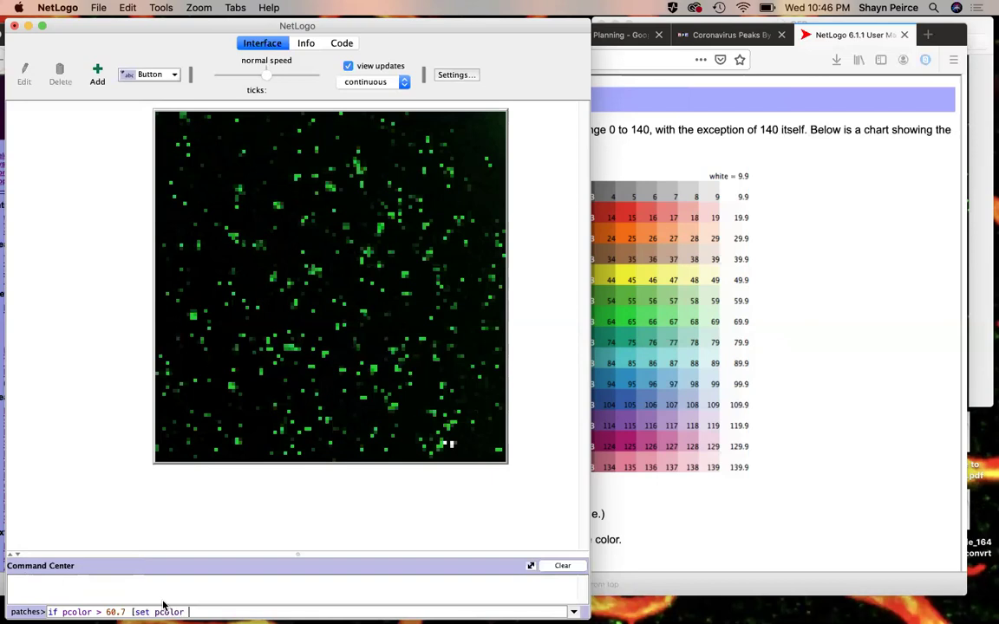
text( red])
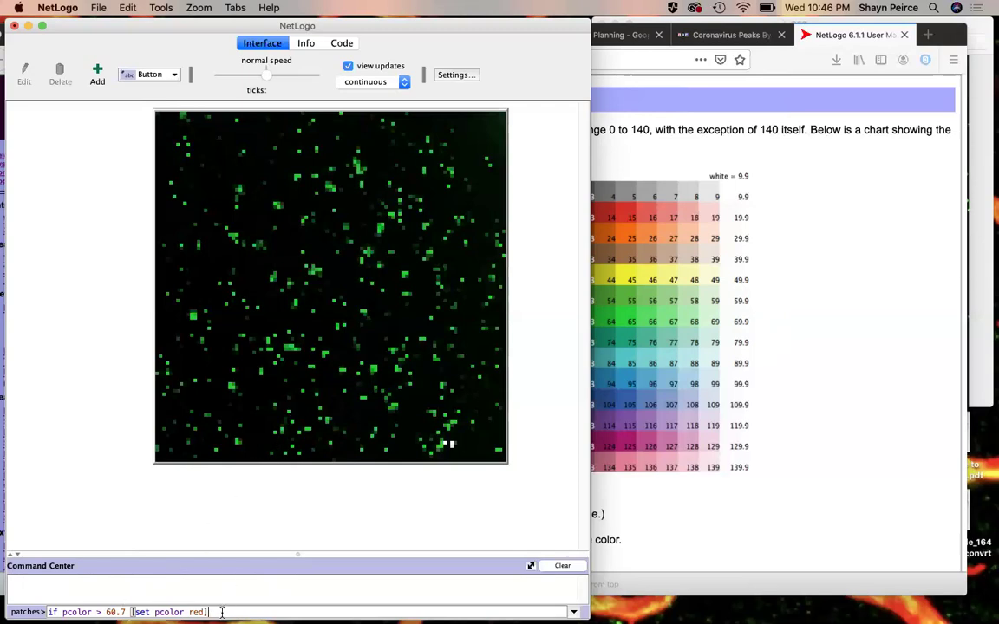
key(Return)
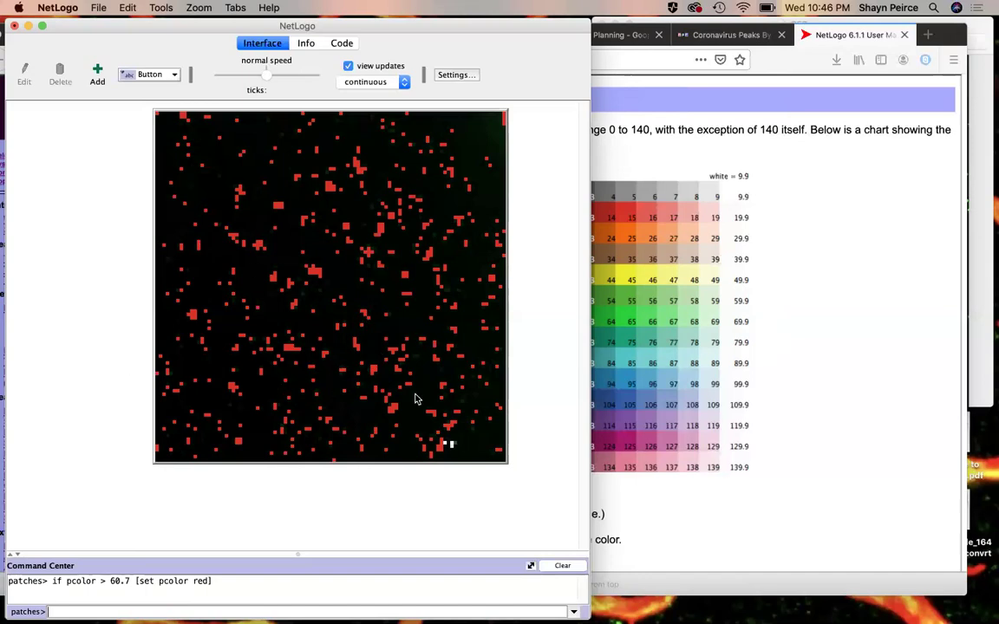
Bring the GFP micrograph forward and place it beside the NetLogo world.
mouse_move(239, 607)
key(super+Tab)
drag(736, 28, 657, 85)
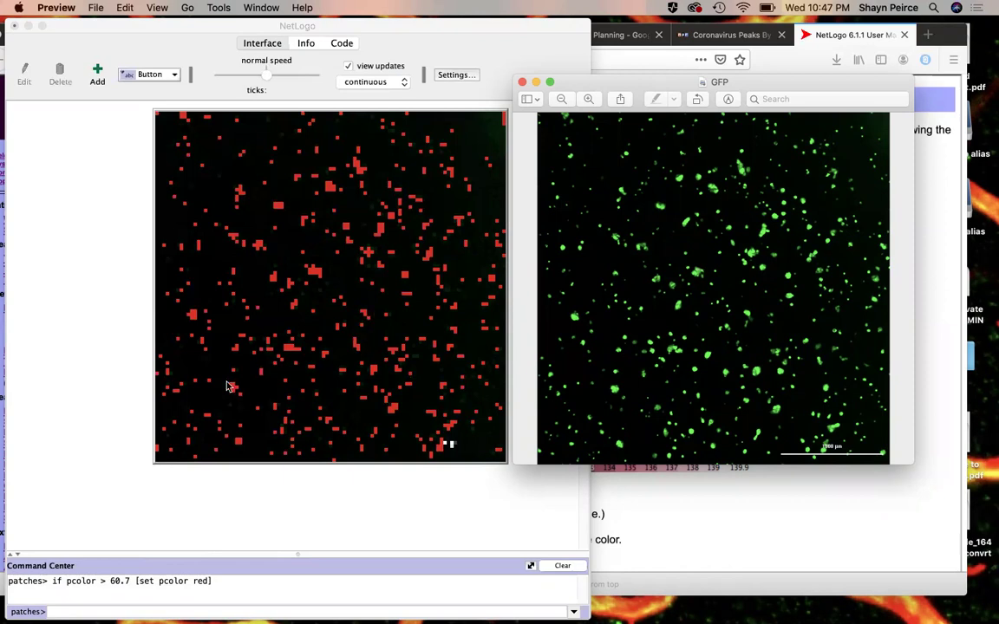
Inspect red patch -4 4 (pcolor 15) beside the view and compare it with the colour chart.
right_click(321, 277)
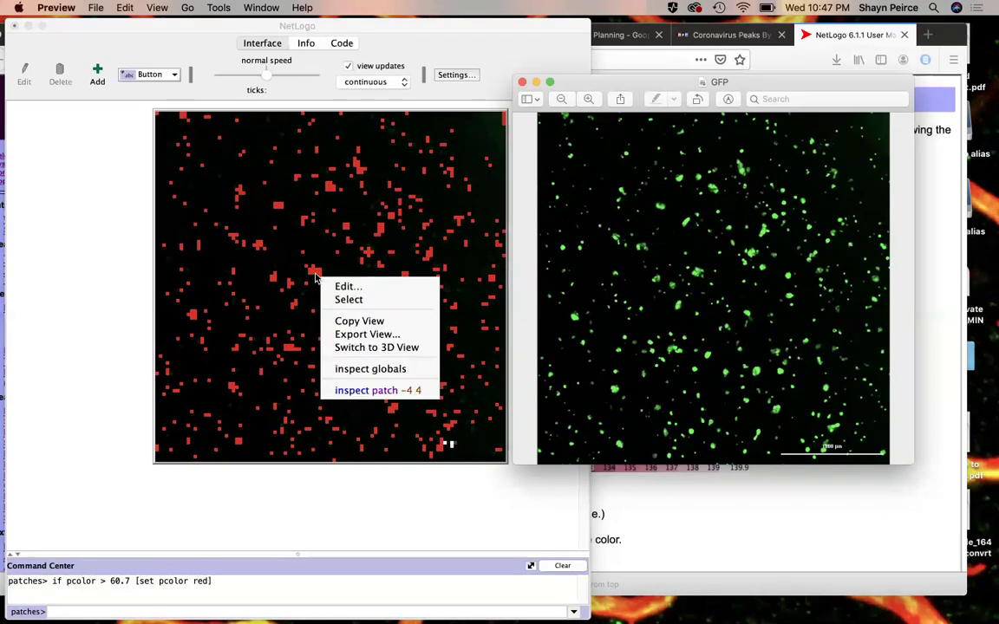
click(360, 391)
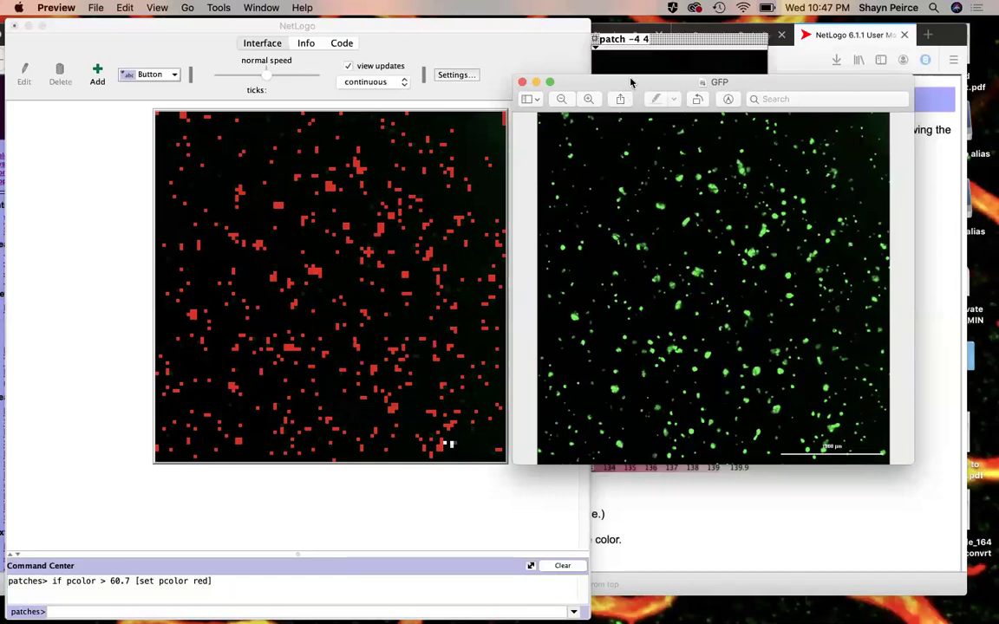
drag(672, 40, 591, 115)
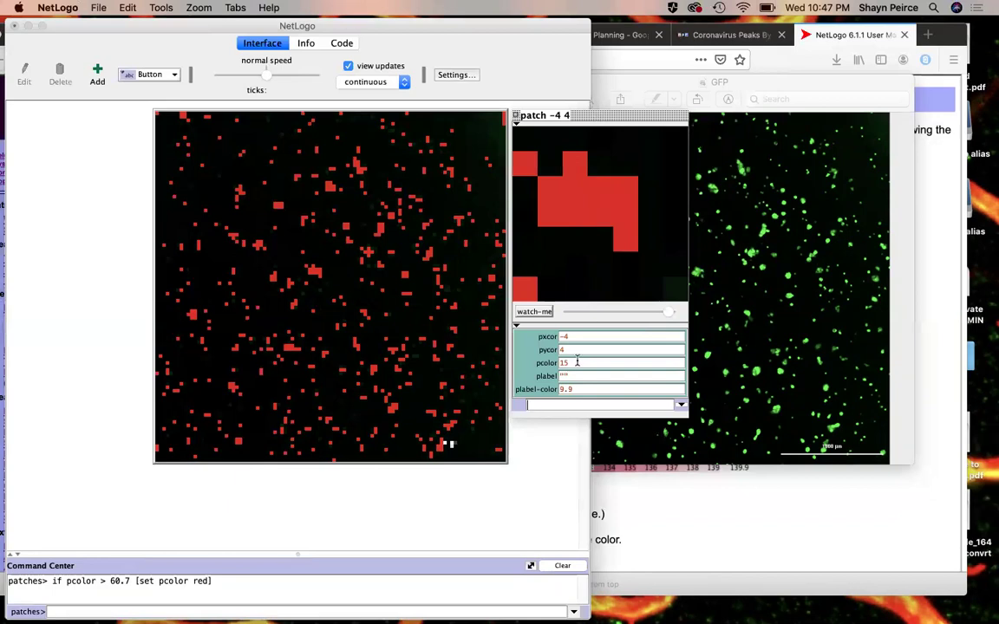
click(654, 490)
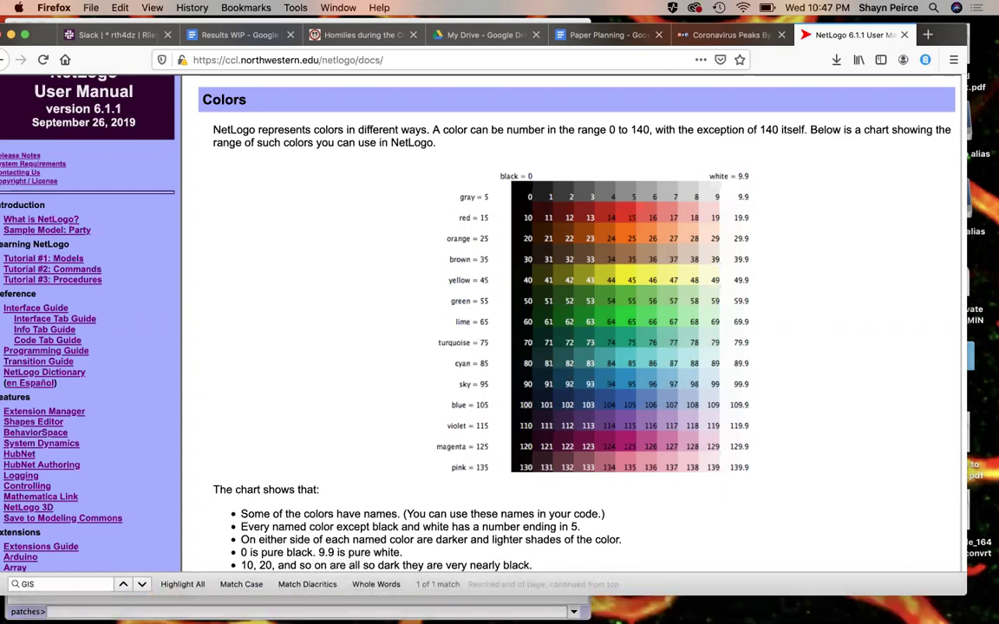
key(super+Tab)
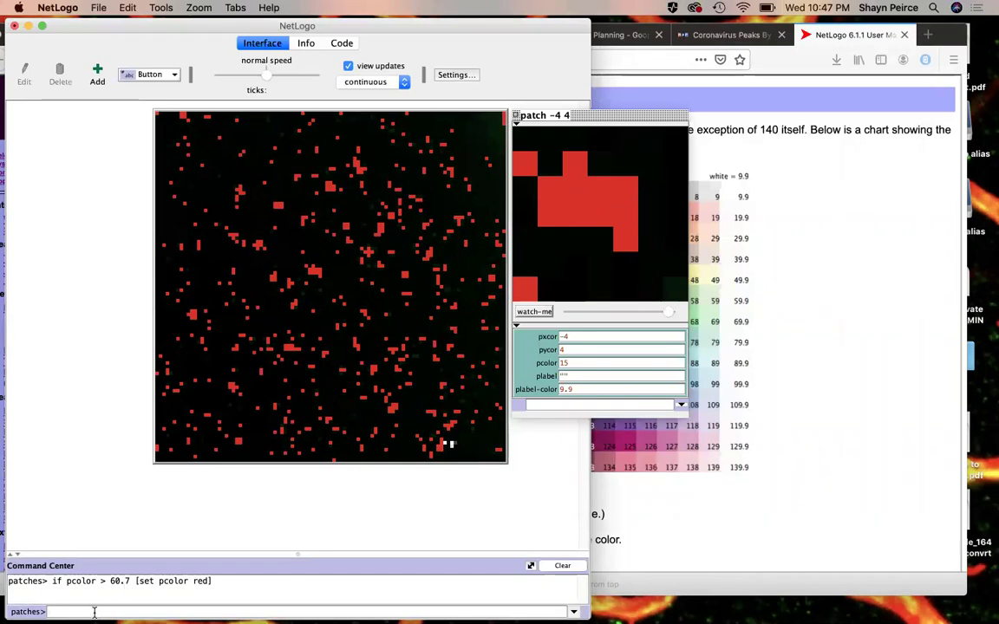
Edit the recalled command into 'if pcolor = red [sprout 1 [set color yellow]]'.
key(Up)
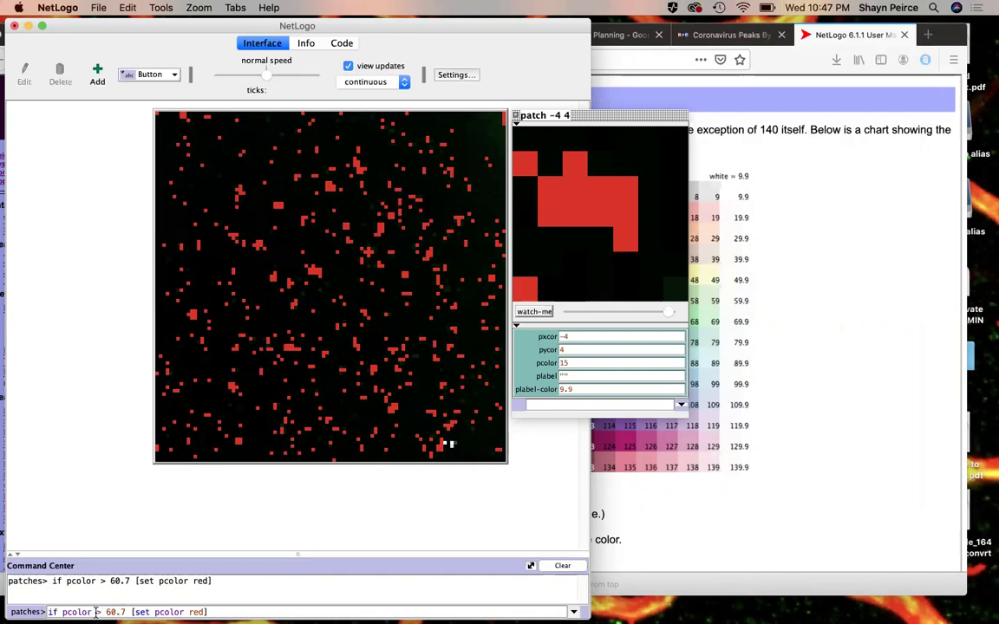
drag(96, 613, 186, 612)
key(BackSpace)
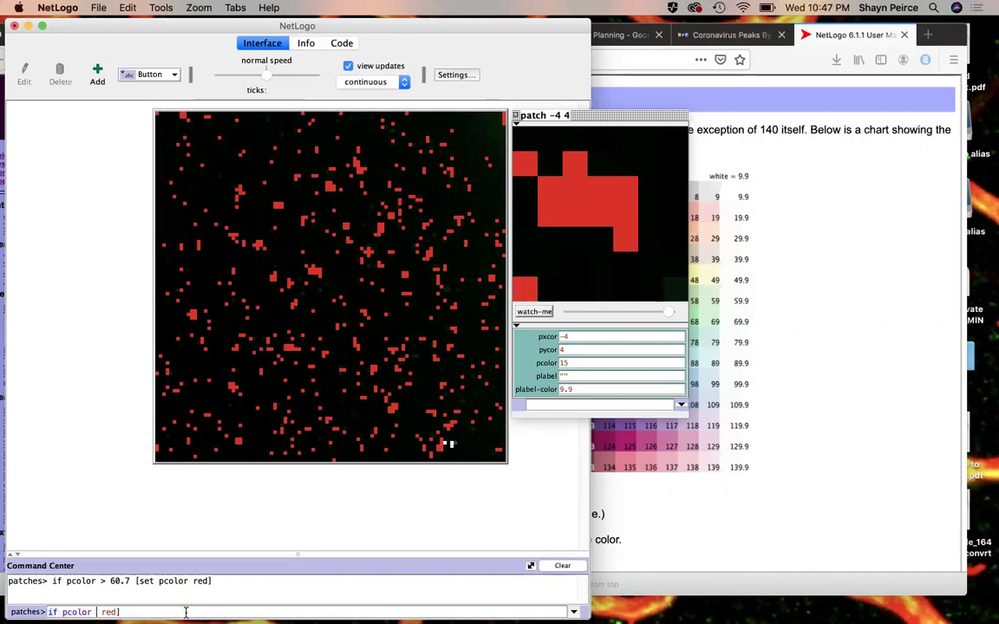
text(=)
text( [sd)
text(prout 1)
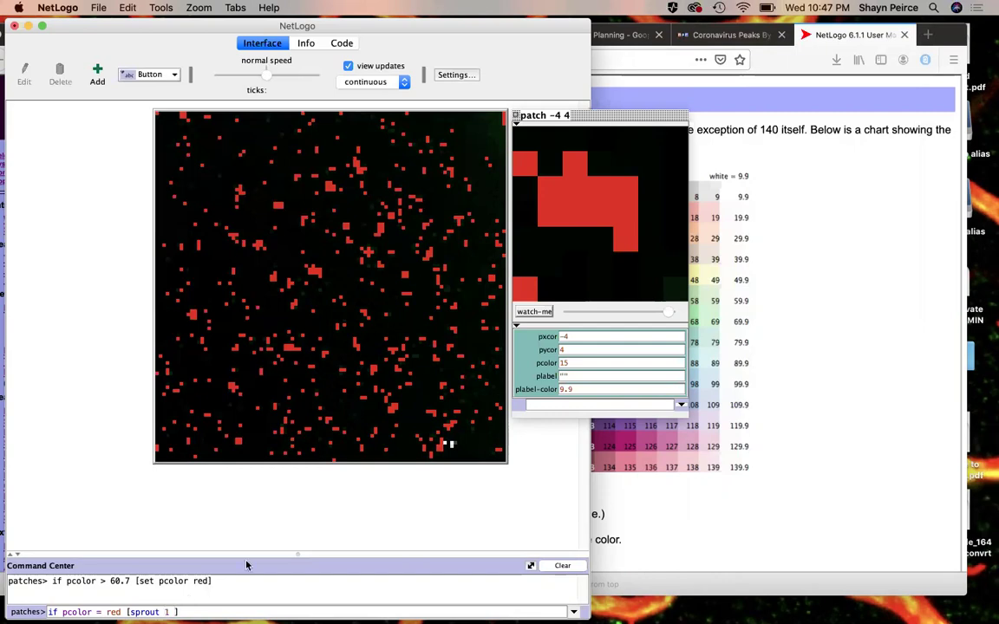
text([set color yellow])
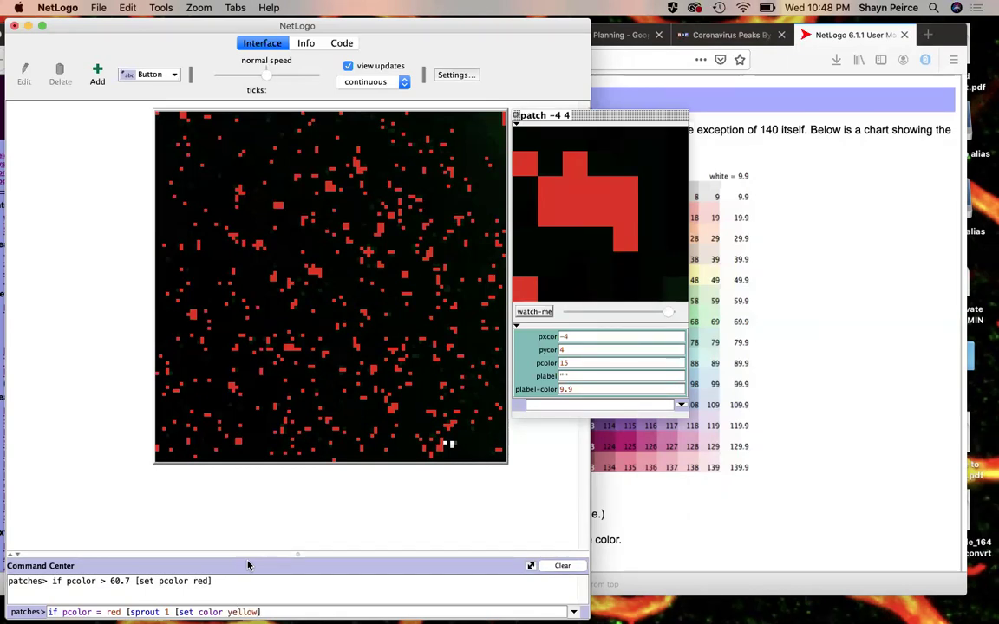
key(Left)
key(Left)
key(Left)
key(Left)
key(Left)
key(Left)
key(Left)
key(Left)
key(Left)
key(Left)
key(Left)
key(Left)
key(Left)
key(Left)
key(Left)
key(Left)
key(Left)
key(Left)
key(End)
text(])
Run the yellow-turtle sprout command, then set the GFP micrograph beside the NetLogo world.
key(Return)
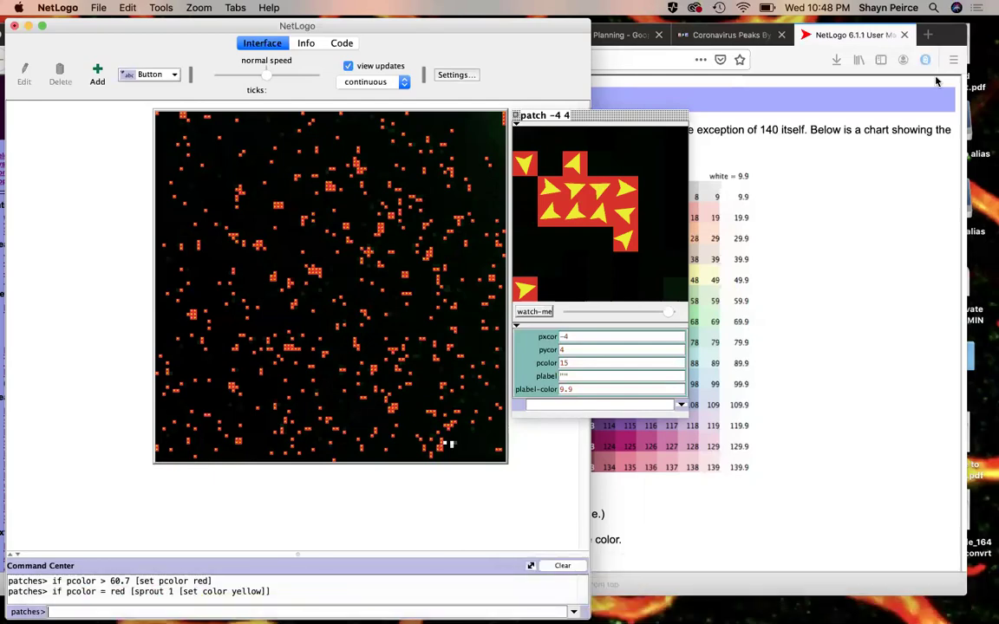
drag(941, 39, 953, 106)
click(784, 80)
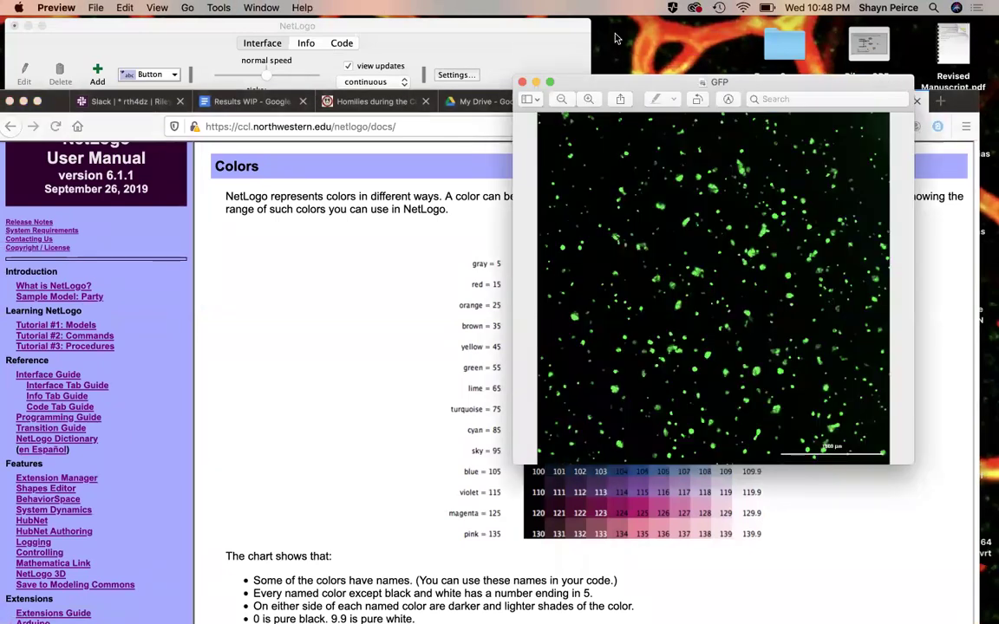
click(525, 39)
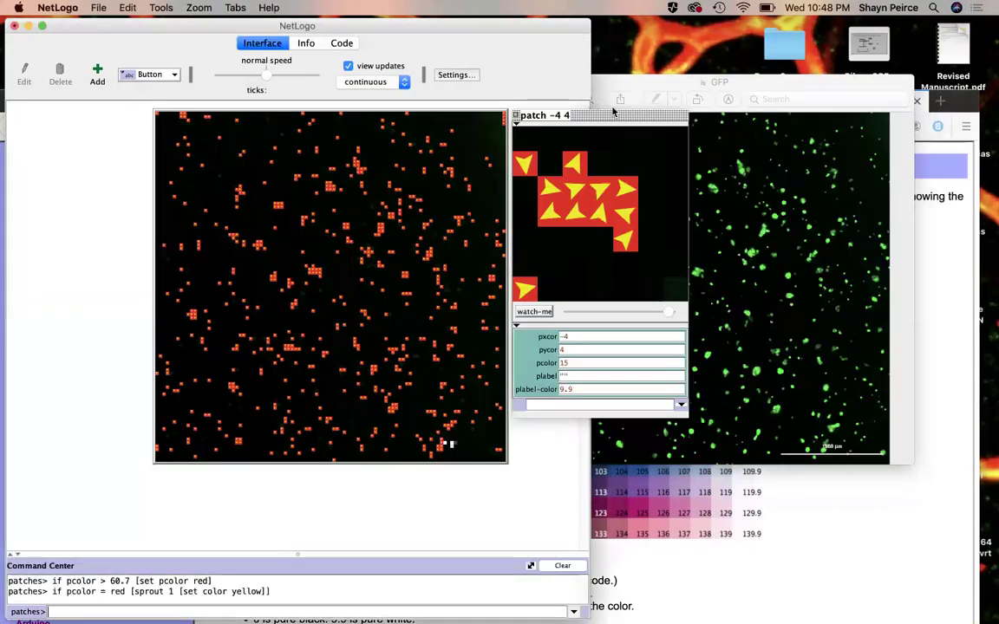
click(620, 101)
click(617, 289)
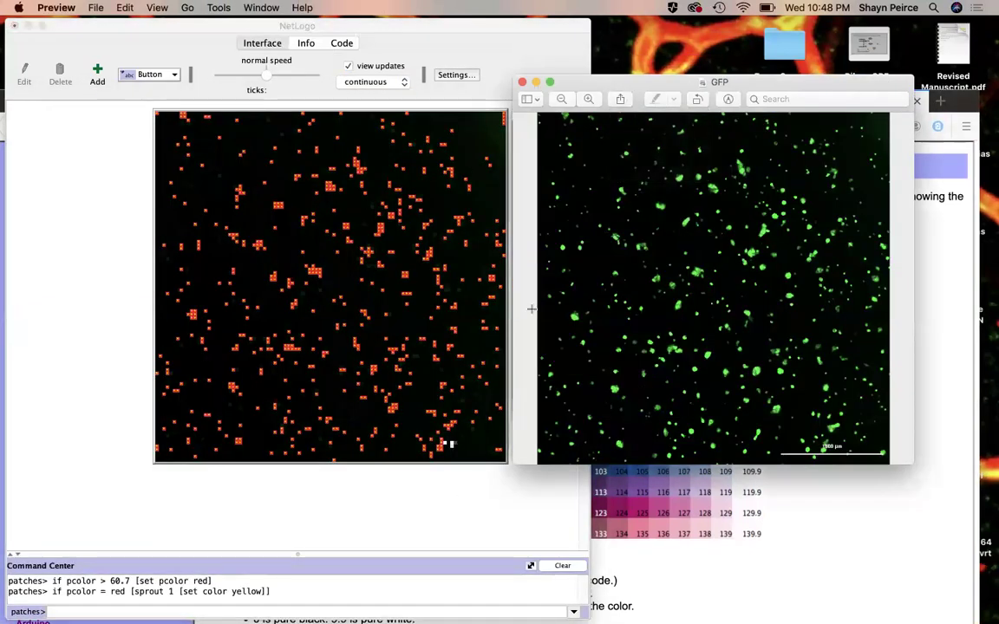